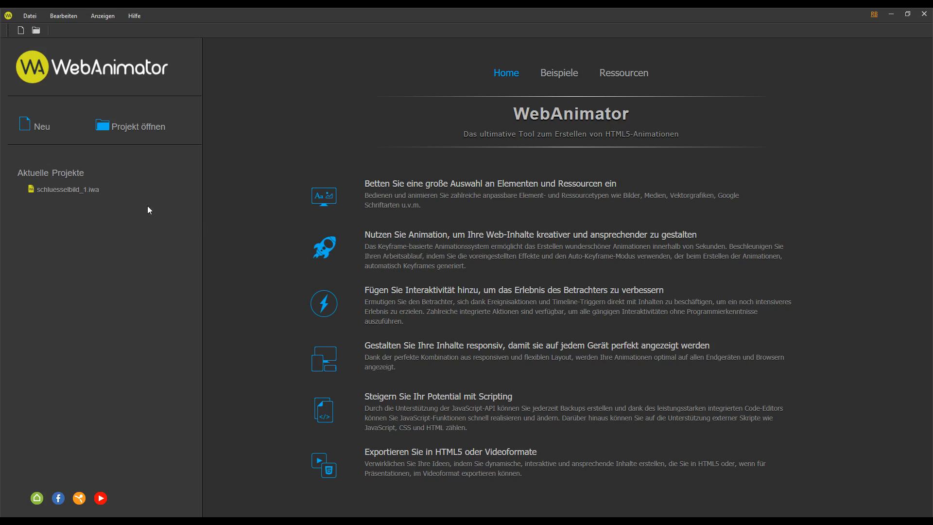
Step: Open the recent project schluesselbild_1.iwa and add a Top (Oben) position keyframe to the blue rectangle Form_1 at 2 seconds
left_click(67, 190)
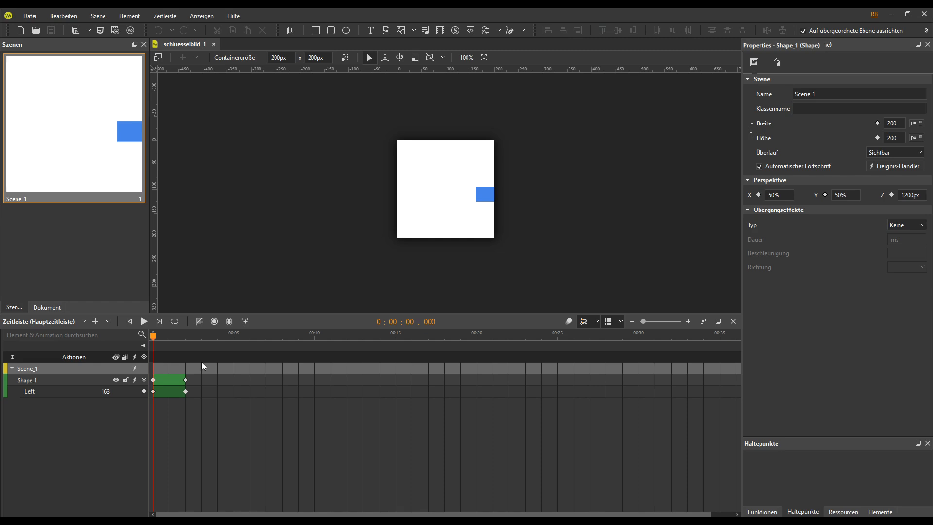
left_click(35, 382)
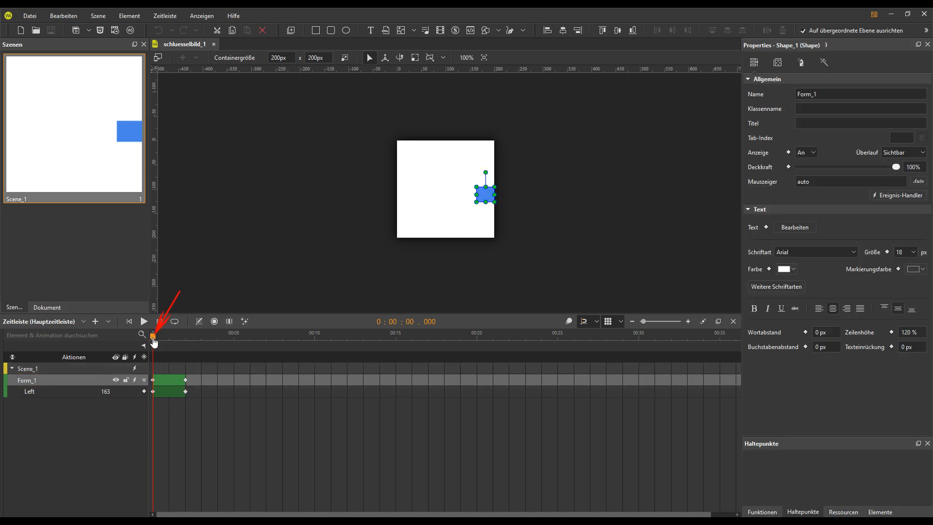
left_click_drag(153, 340, 187, 343)
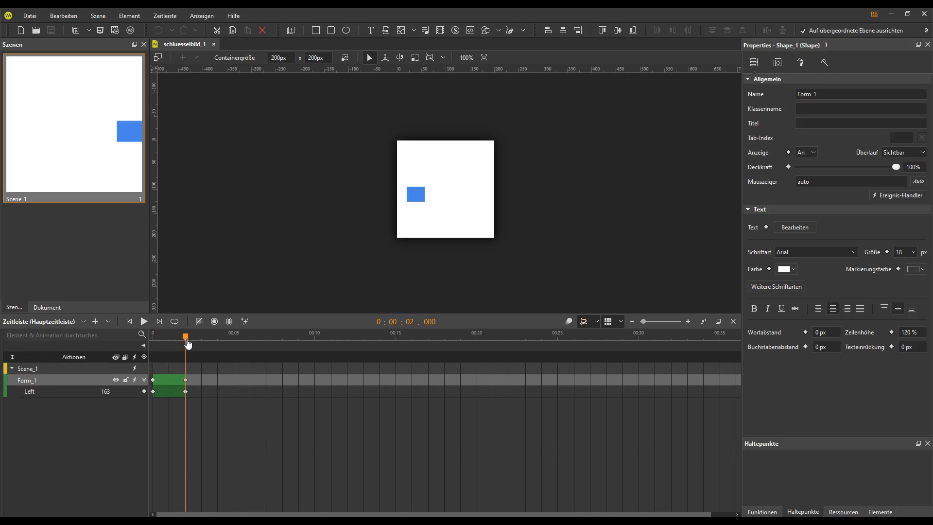
left_click(199, 380)
right_click(196, 384)
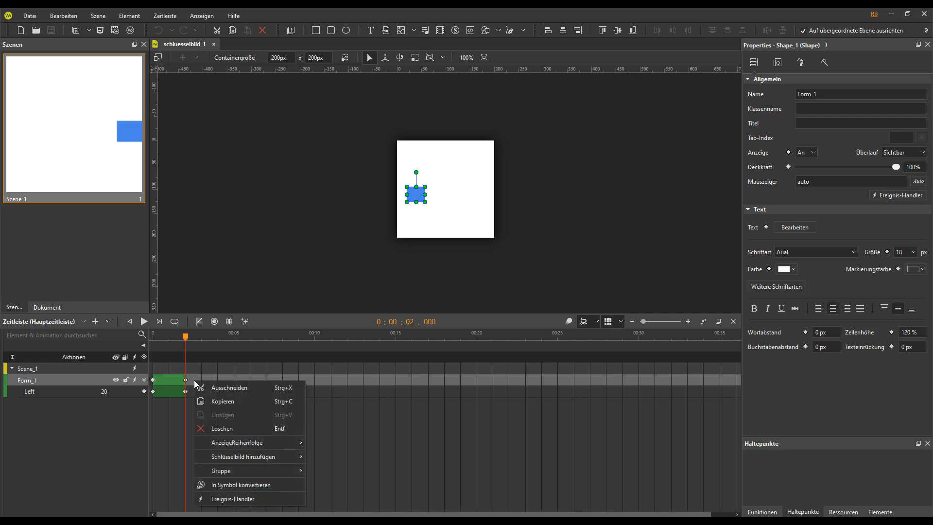
mouse_move(238, 457)
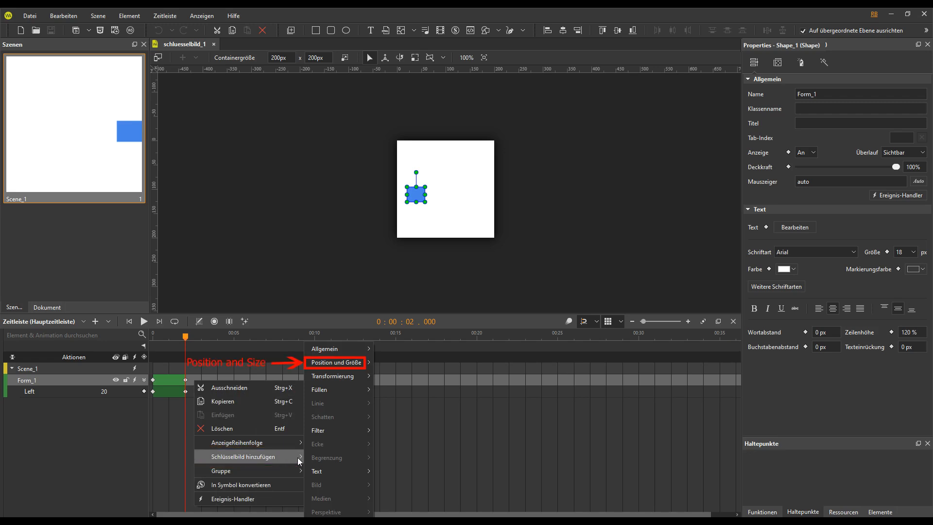
mouse_move(331, 368)
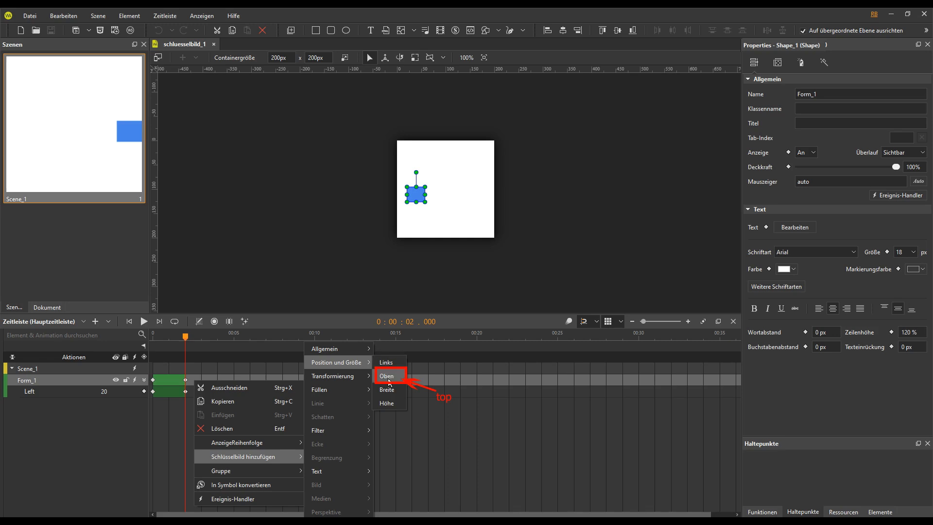
left_click(388, 378)
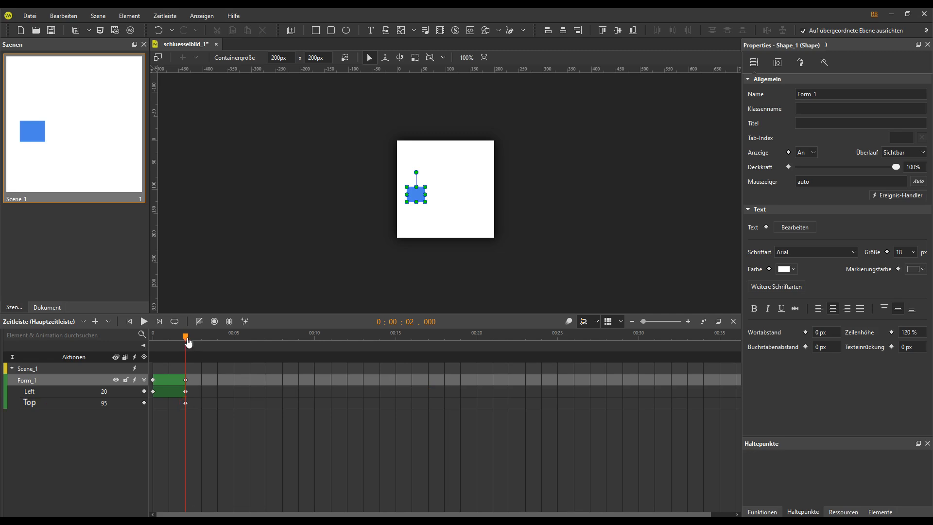
Step: Record a Top keyframe of 20 px for Form_1 at 4 seconds using Auto-Keyframe mode, and switch the mode off
left_click_drag(186, 337, 217, 341)
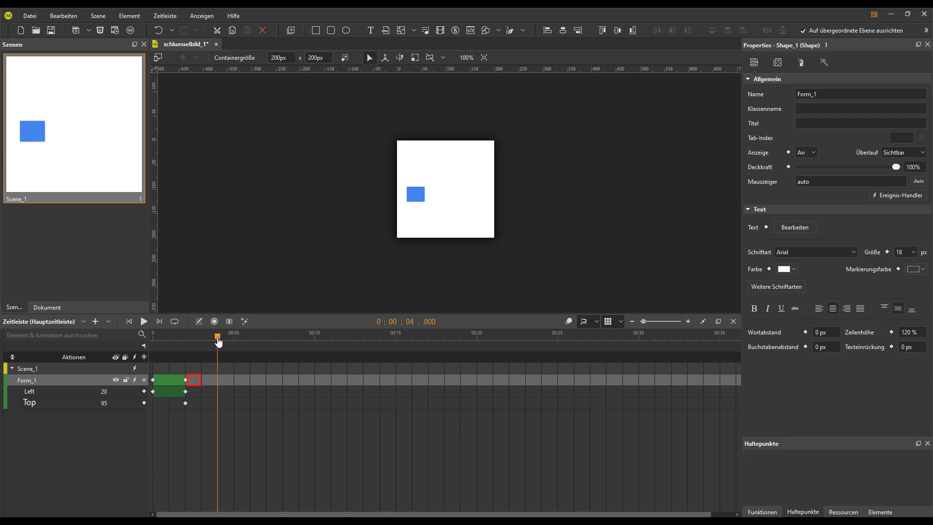
left_click(186, 403)
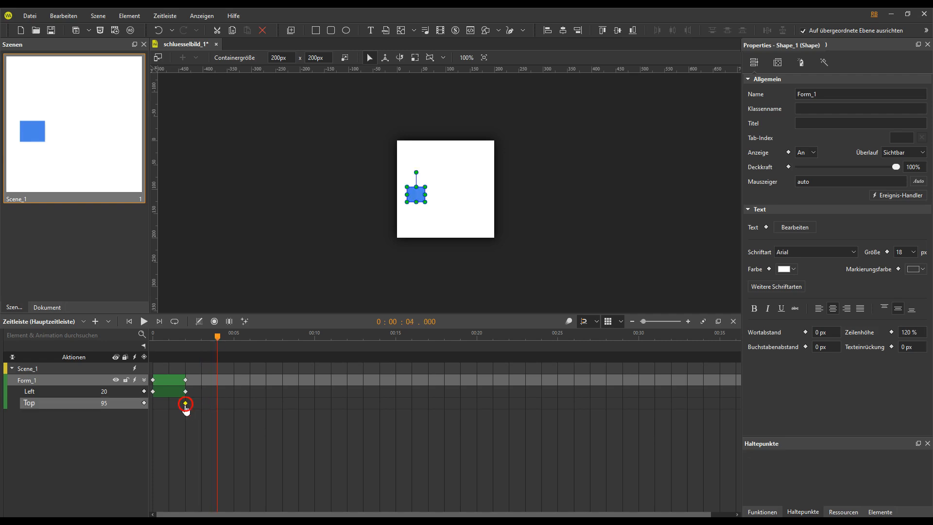
left_click(215, 323)
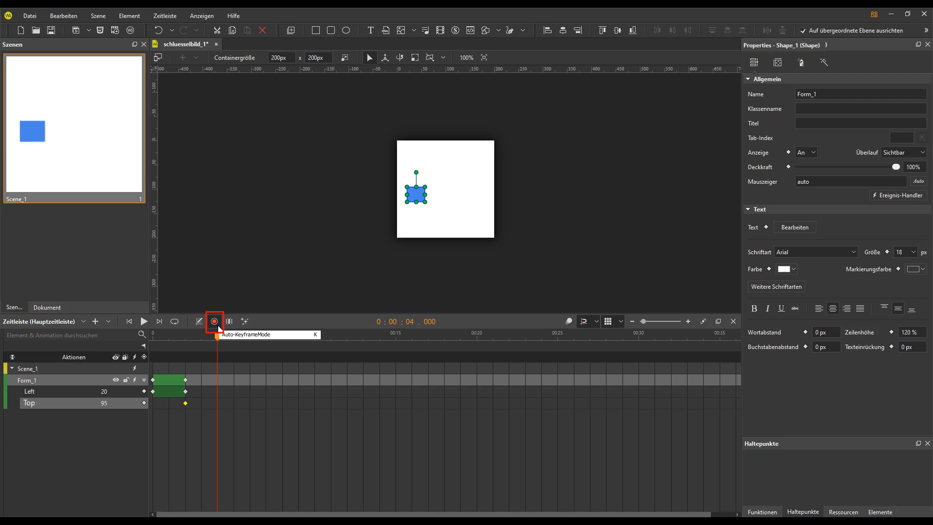
left_click(779, 66)
left_click(789, 133)
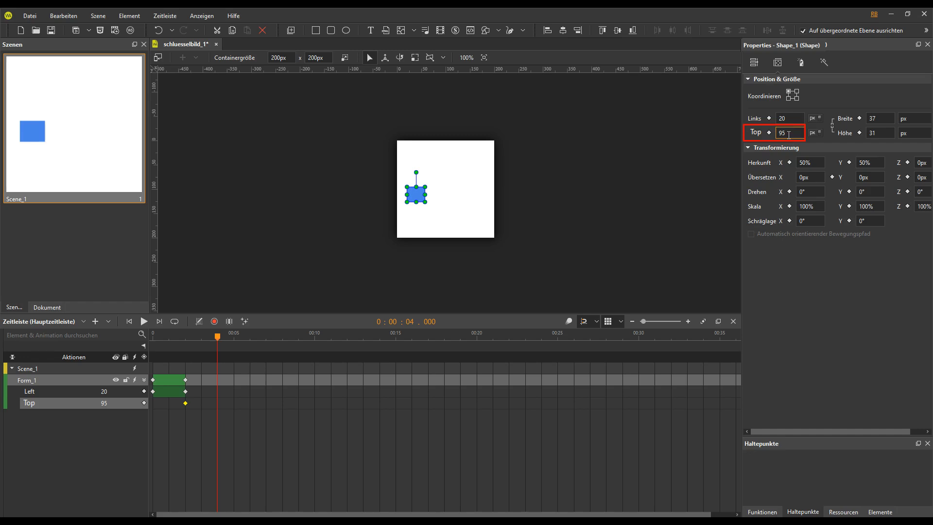
double_click(789, 134)
type("20")
key("Return")
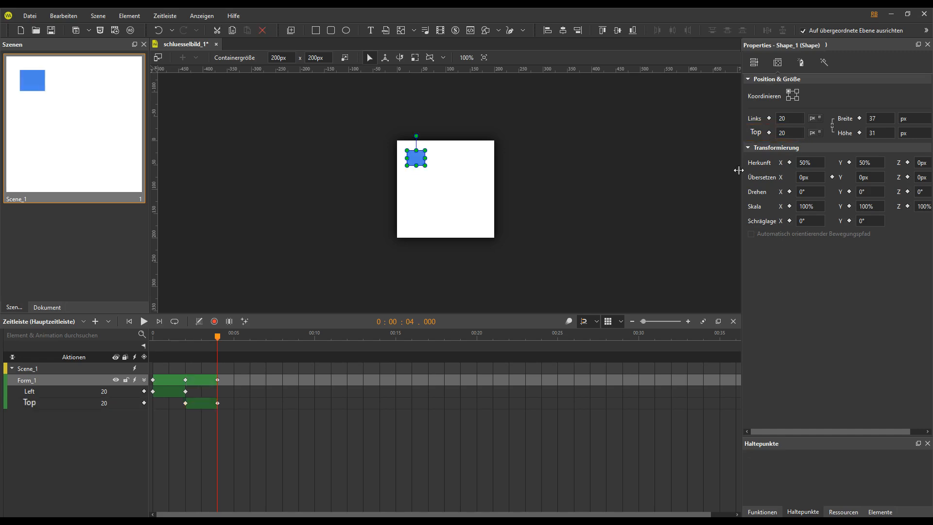
left_click(214, 321)
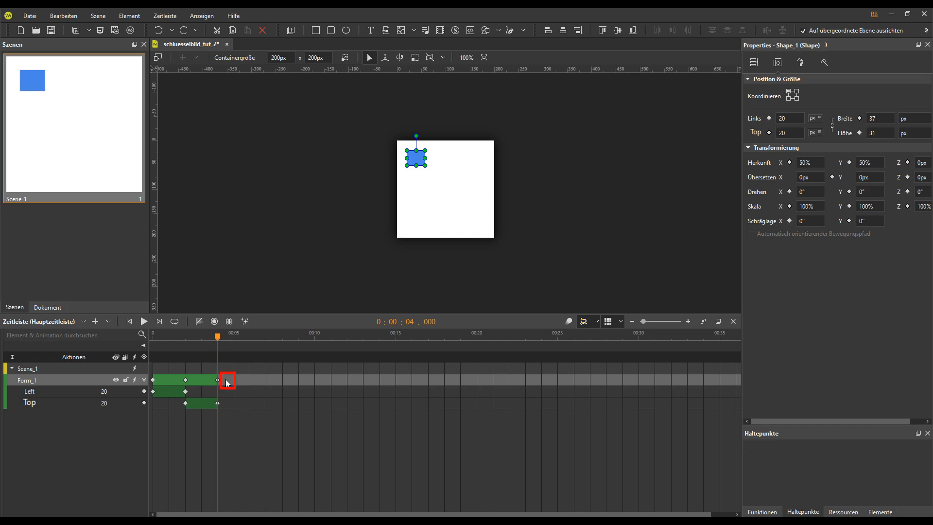
Step: Add a Left (Links) position keyframe to Form_1 at 4 seconds
right_click(228, 383)
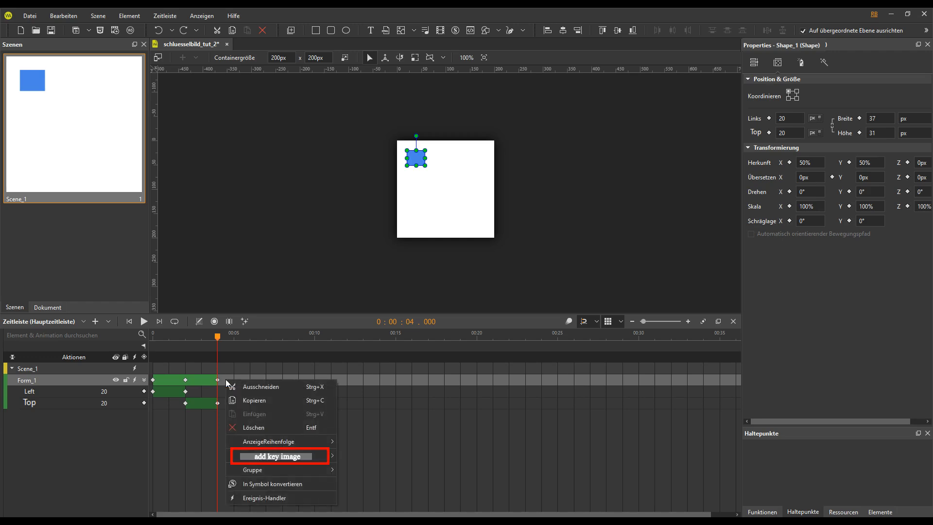
mouse_move(253, 458)
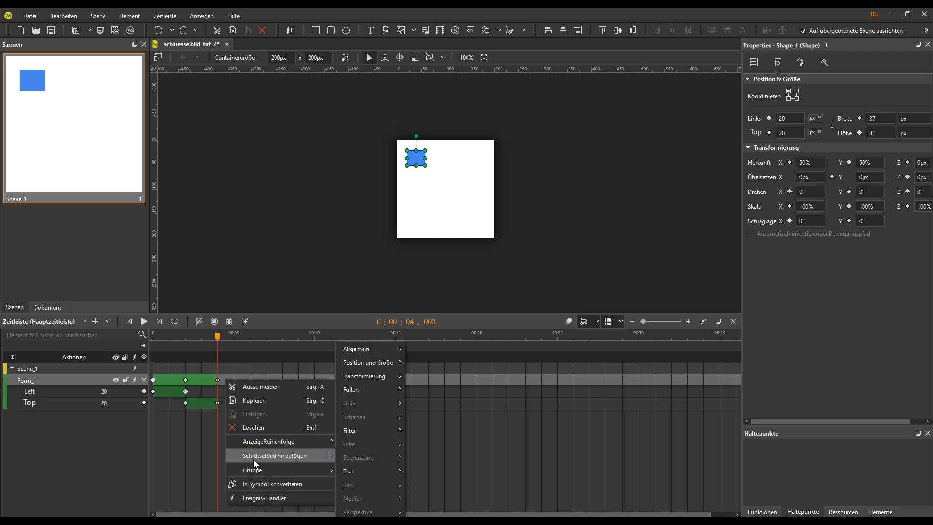
mouse_move(366, 366)
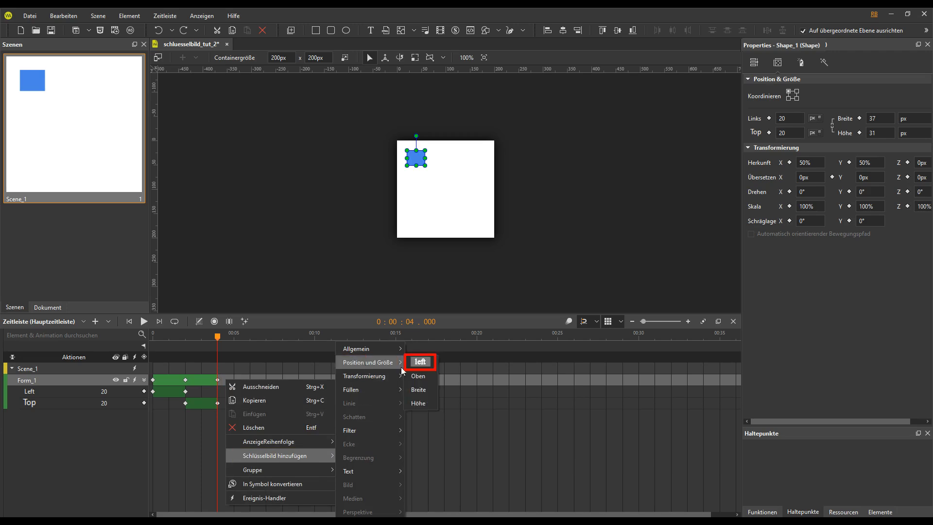
left_click(433, 367)
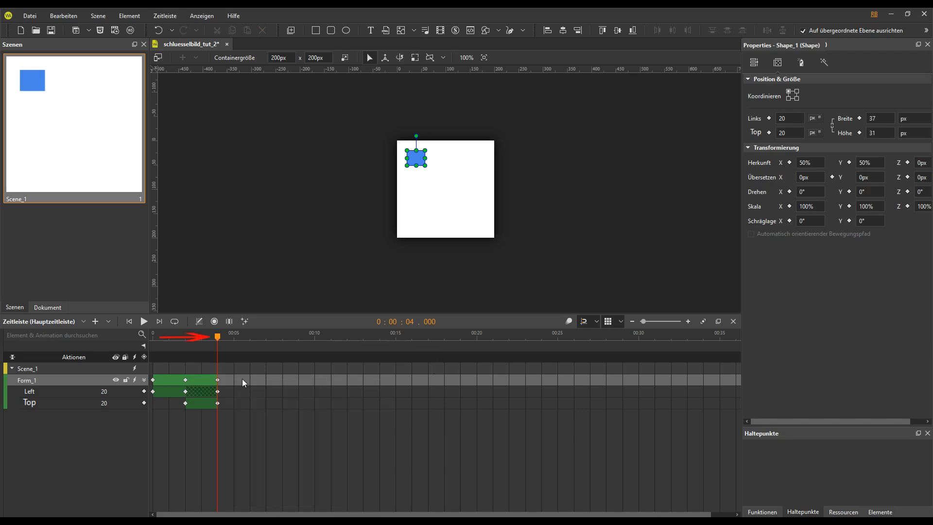
Step: Record a Left keyframe of 163 px for Form_1 at 6 seconds using Auto-Keyframe mode, and switch the mode off
left_click_drag(219, 346, 251, 346)
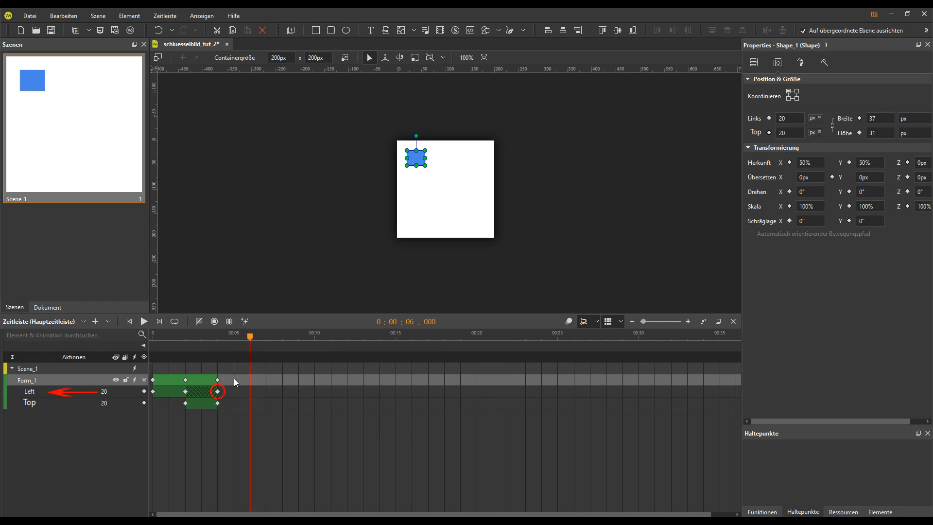
left_click(218, 392)
left_click(218, 392)
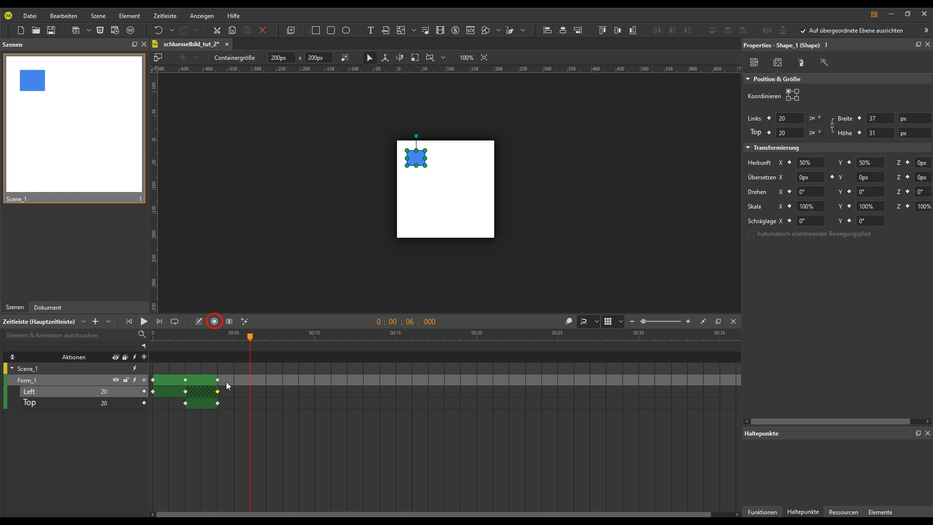
left_click(215, 324)
left_click_drag(790, 118, 777, 120)
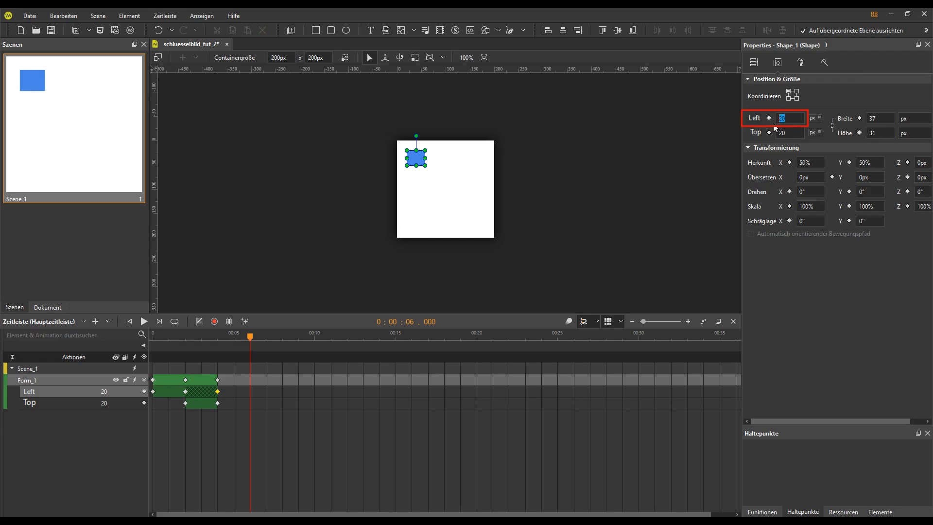
type("163")
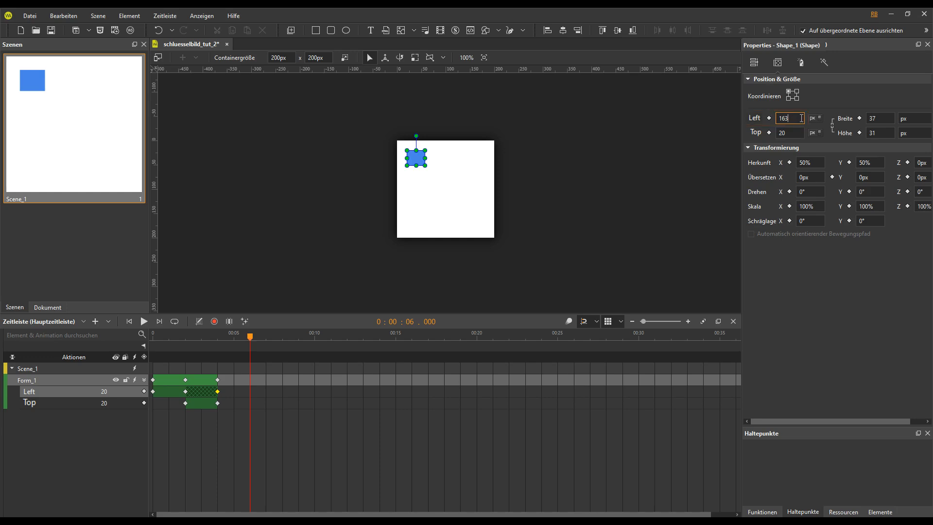
key("Return")
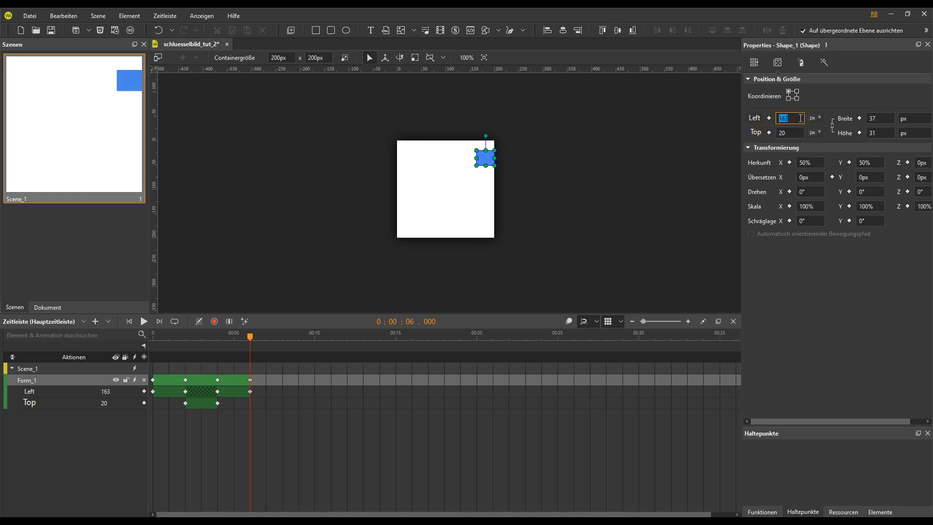
left_click(216, 324)
Step: Add a Top (Oben) position keyframe to Form_1 at 6 seconds
left_click_drag(242, 371, 261, 384)
right_click(259, 380)
mouse_move(280, 455)
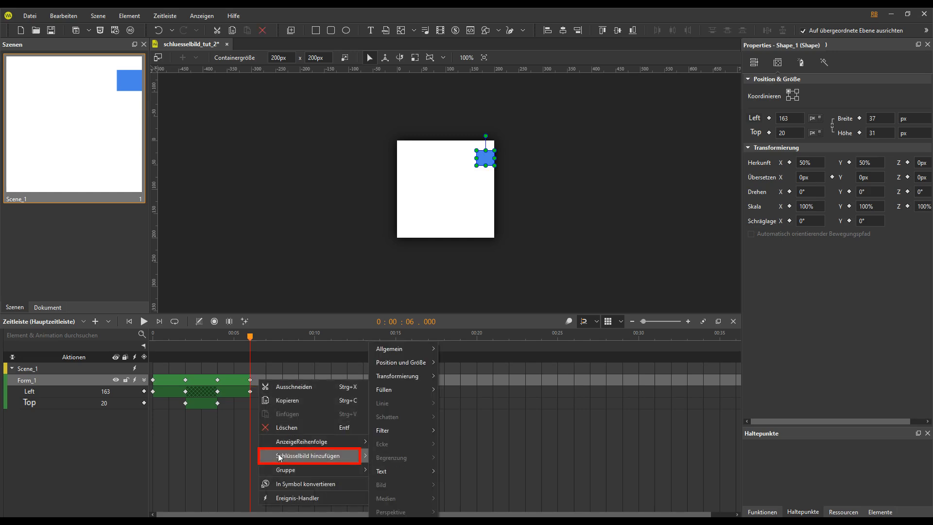
mouse_move(398, 368)
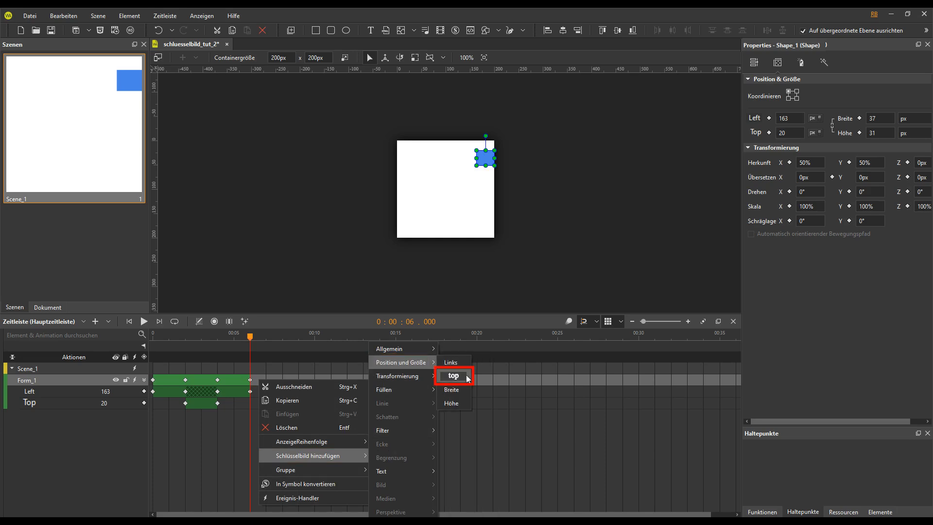
left_click(467, 378)
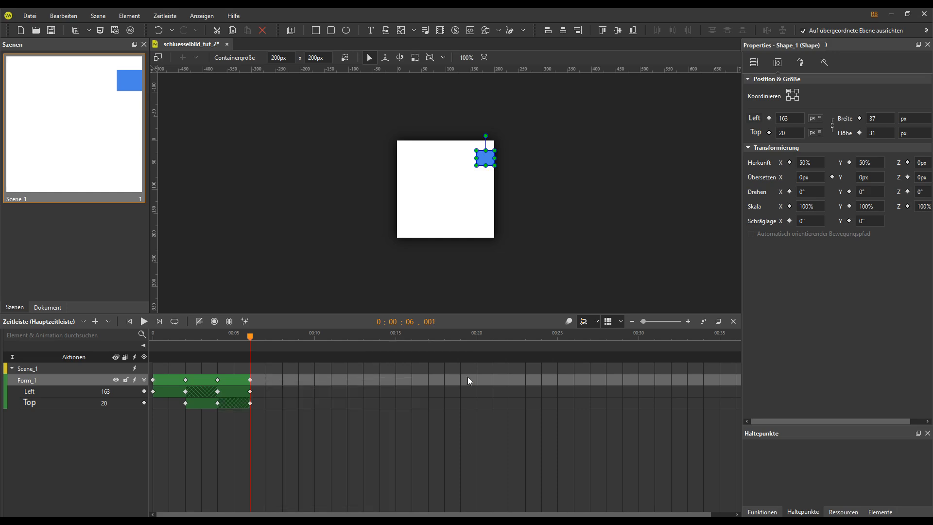
Step: Record a Top keyframe of 95 px for Form_1 at 8 seconds using Auto-Keyframe mode, and switch the mode off
left_click_drag(250, 338, 283, 338)
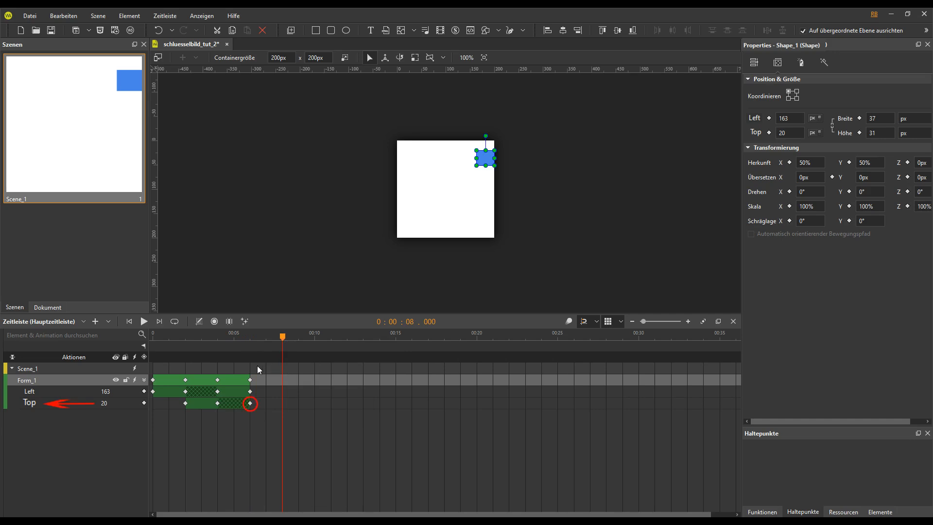
left_click(251, 404)
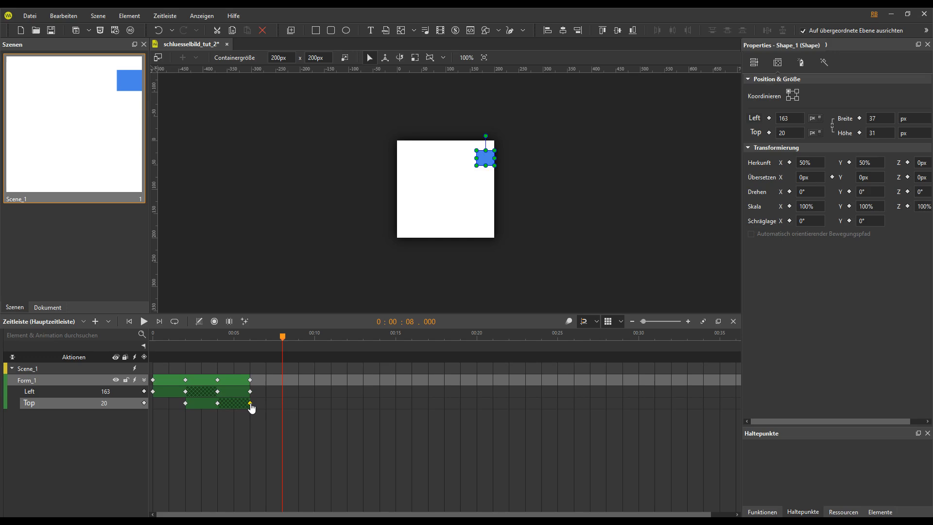
left_click(215, 322)
left_click(784, 132)
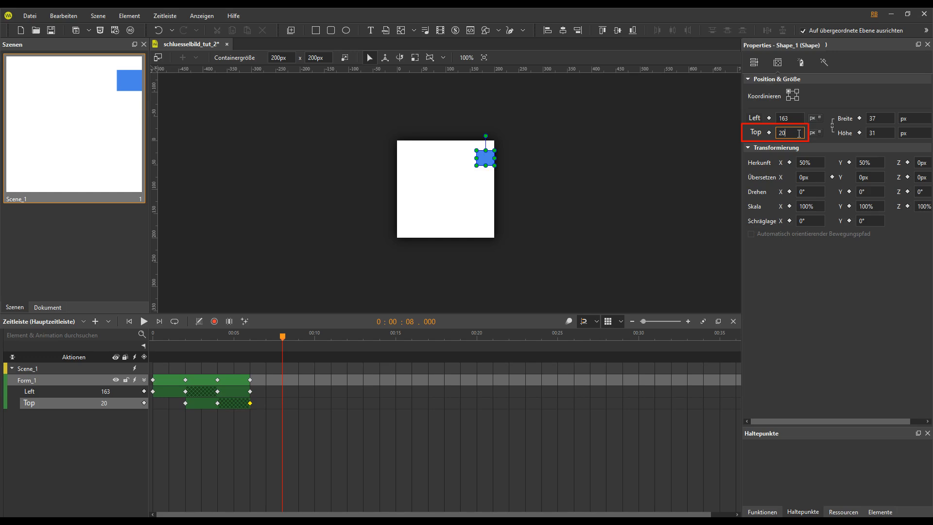
key("BackSpace")
key("BackSpace")
type("95")
key("Return")
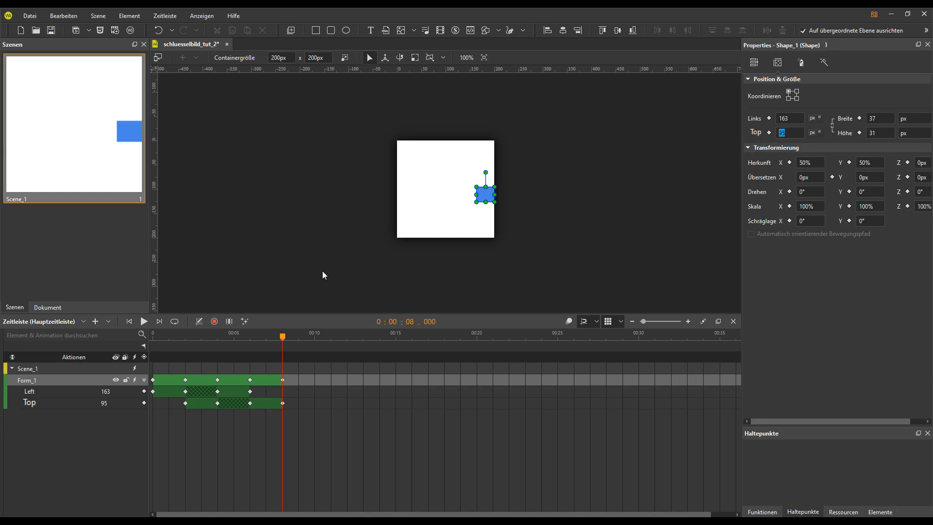
left_click(214, 322)
Step: Return the playhead to 0 seconds and play the animation from the start
left_click_drag(285, 341, 154, 339)
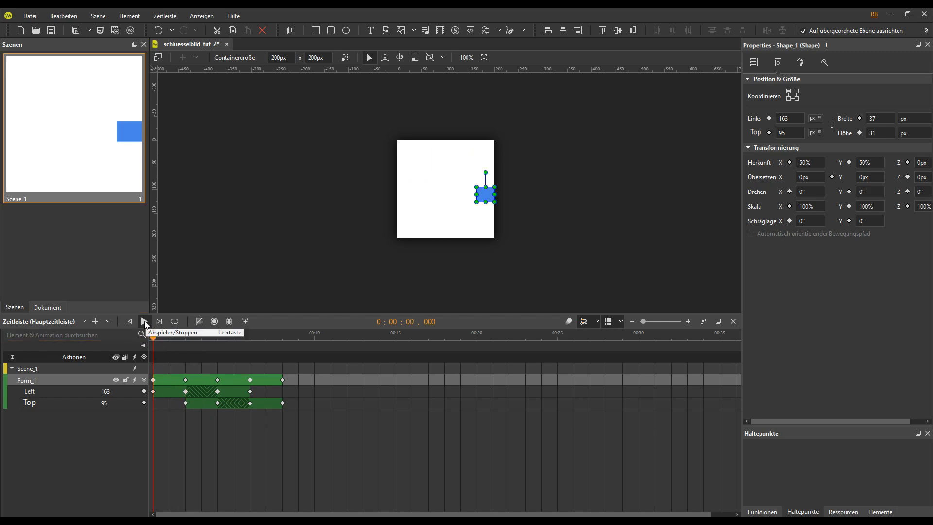
left_click(145, 322)
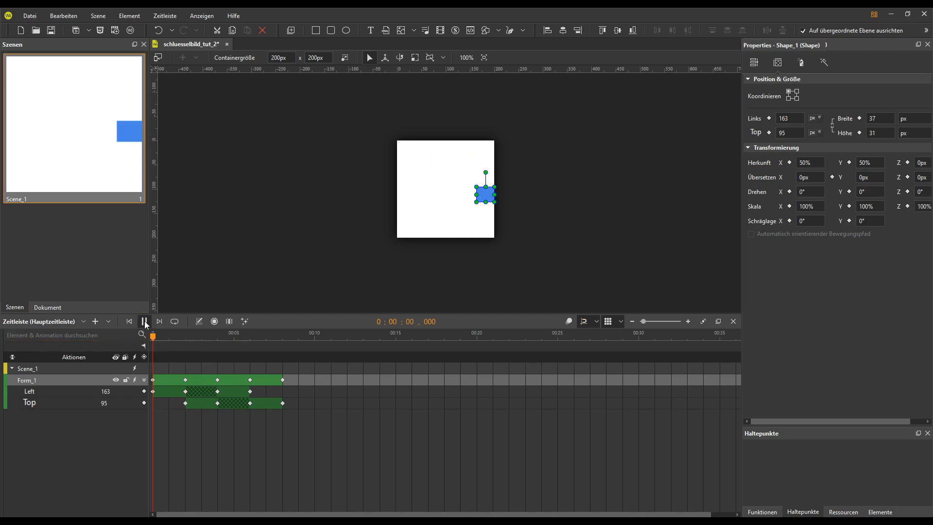